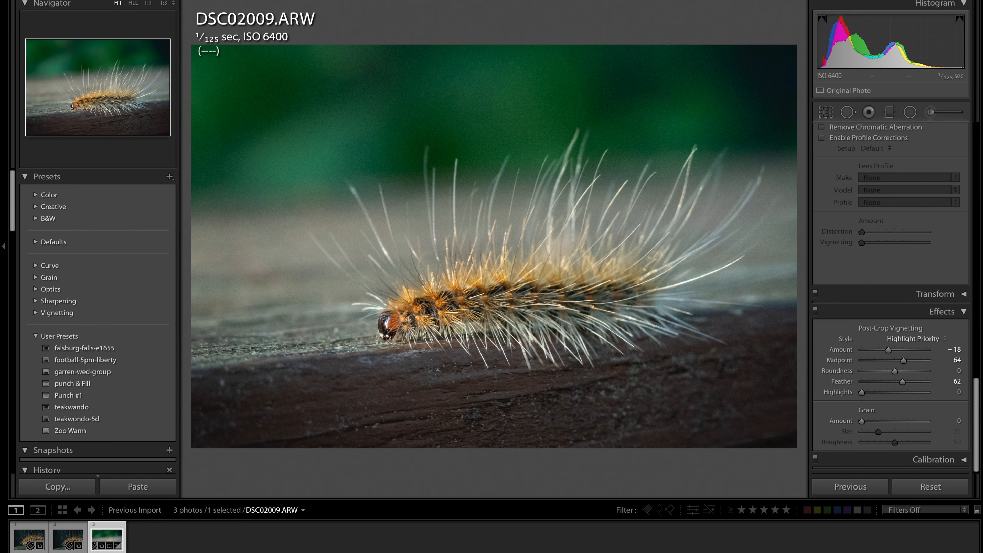
Step: Open the photo import from the Library module and choose the Untitled 1 device as the source
mouse_move(599, 8)
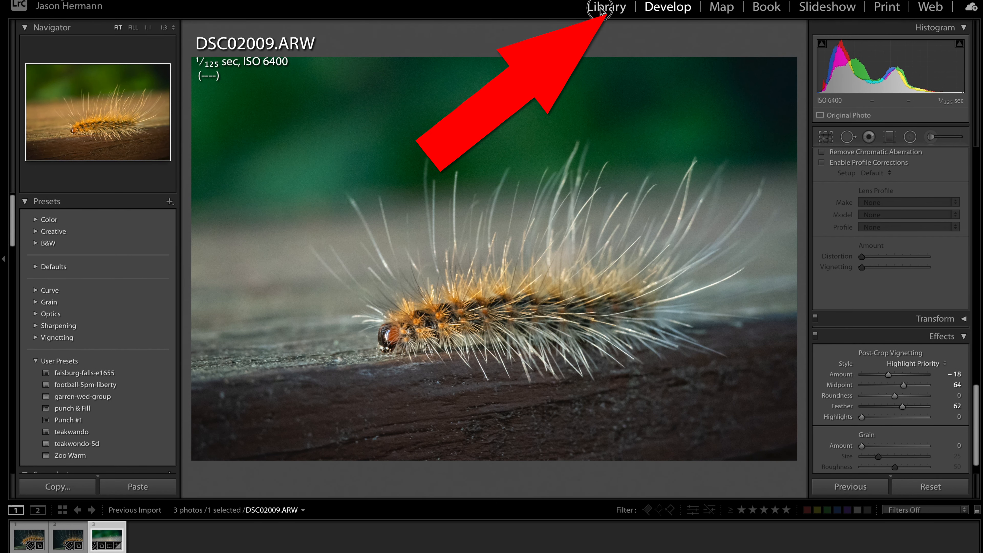
left_click(600, 9)
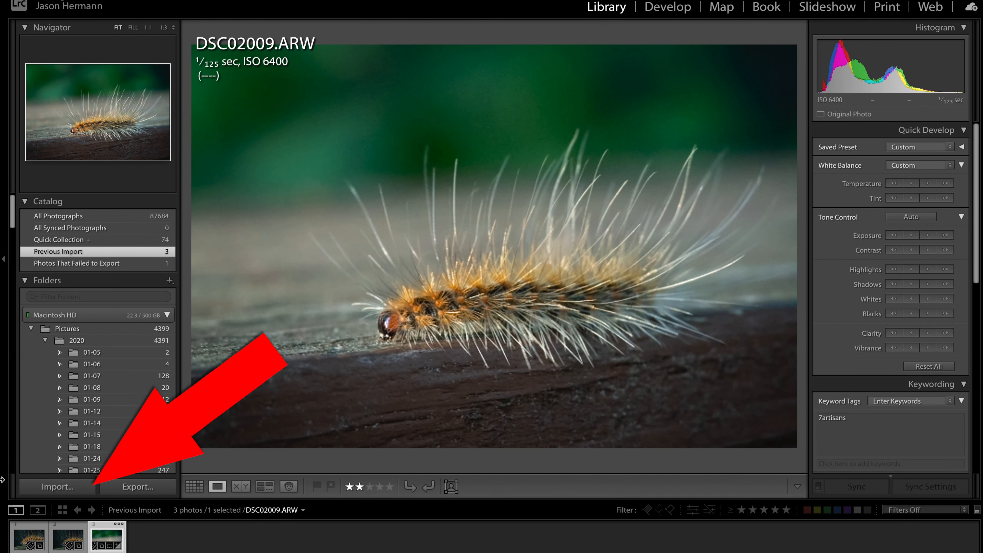
left_click(58, 486)
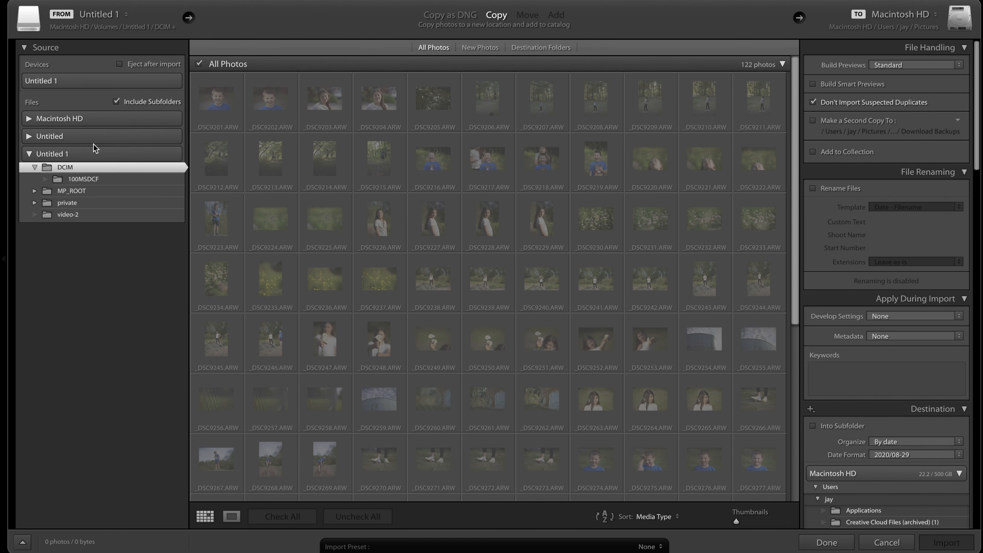
left_click(70, 79)
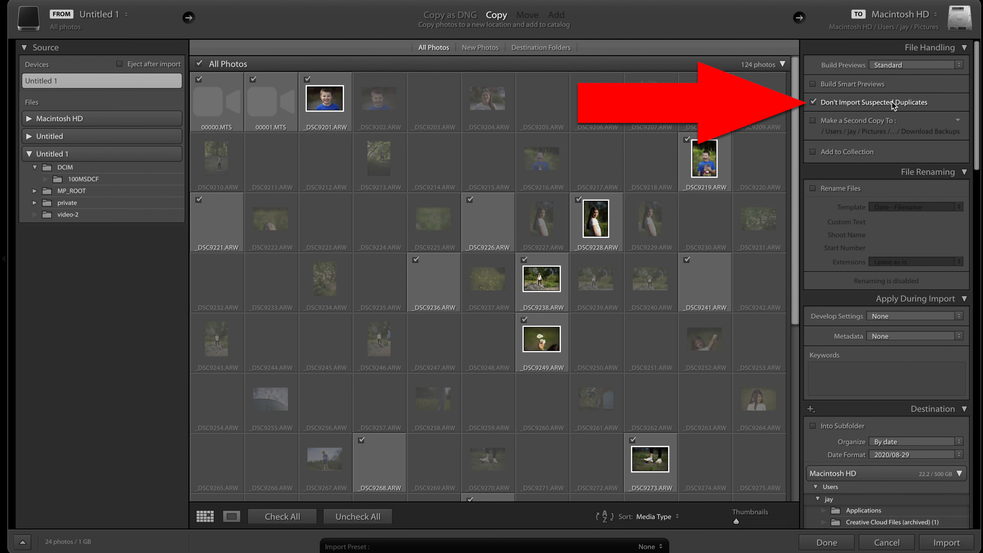
Step: Compare the import grid with and without Don't Import Suspected Duplicates, leaving the option disabled
left_click(813, 102)
left_click(813, 102)
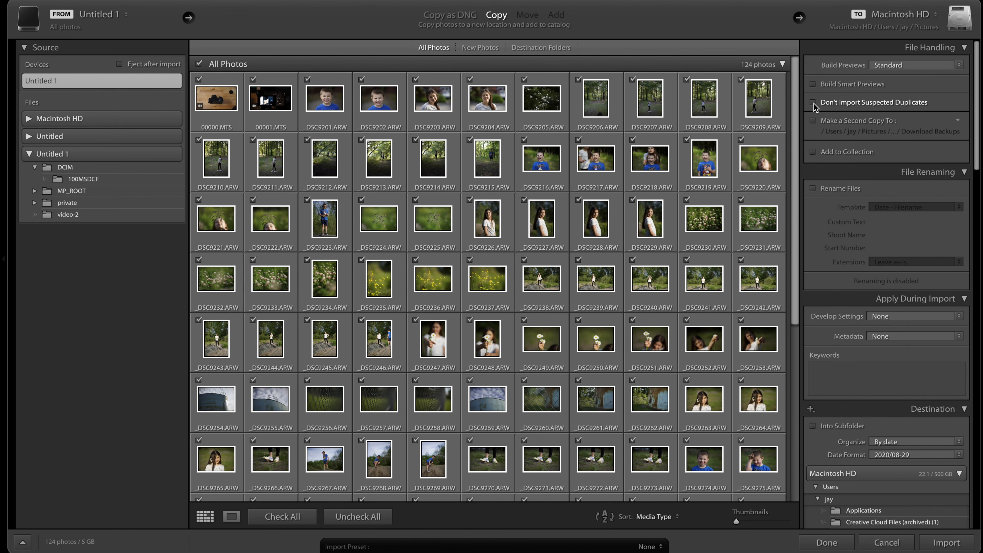
left_click(813, 103)
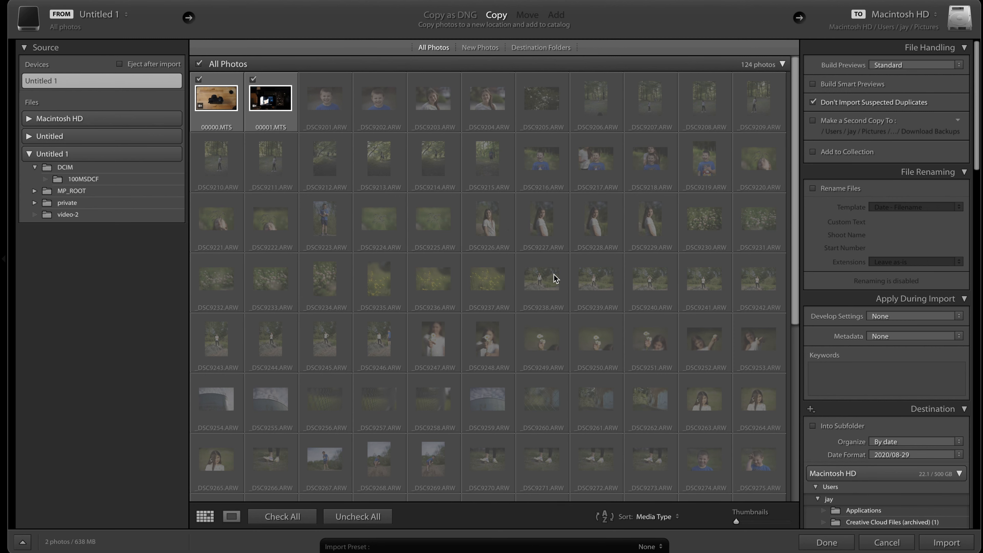
scroll(555, 278, "down", 5)
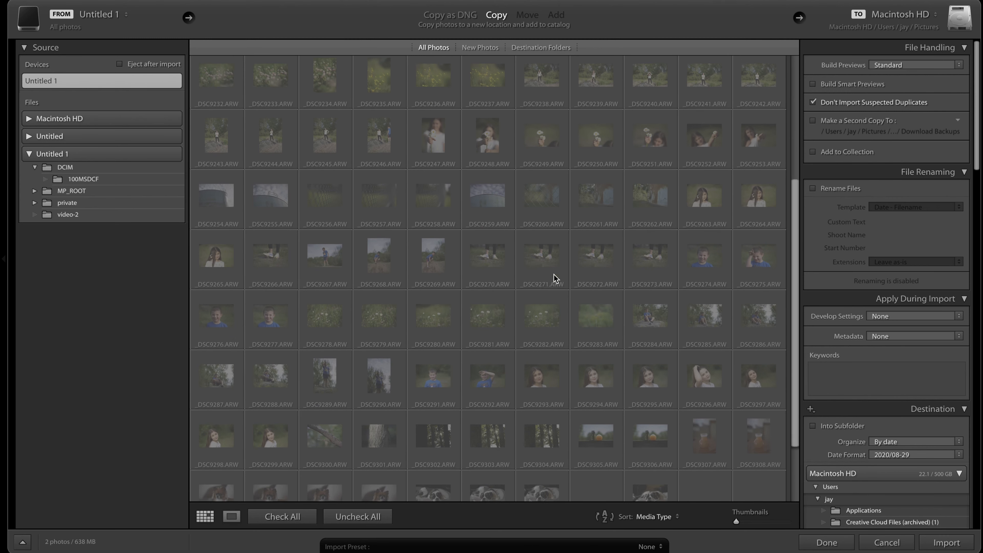
scroll(556, 278, "up", 5)
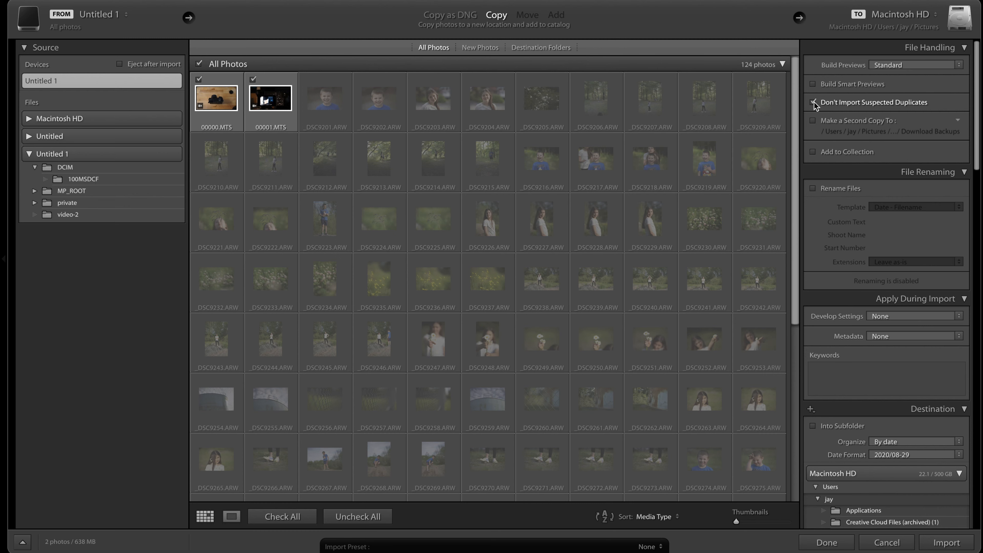
left_click(813, 102)
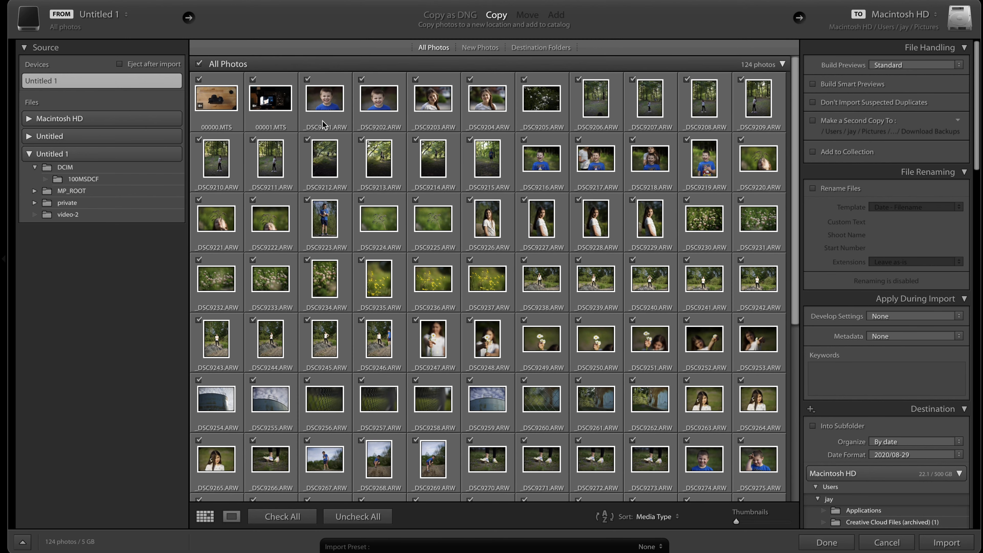
Step: Sort the importable files by File Type
left_click(223, 104)
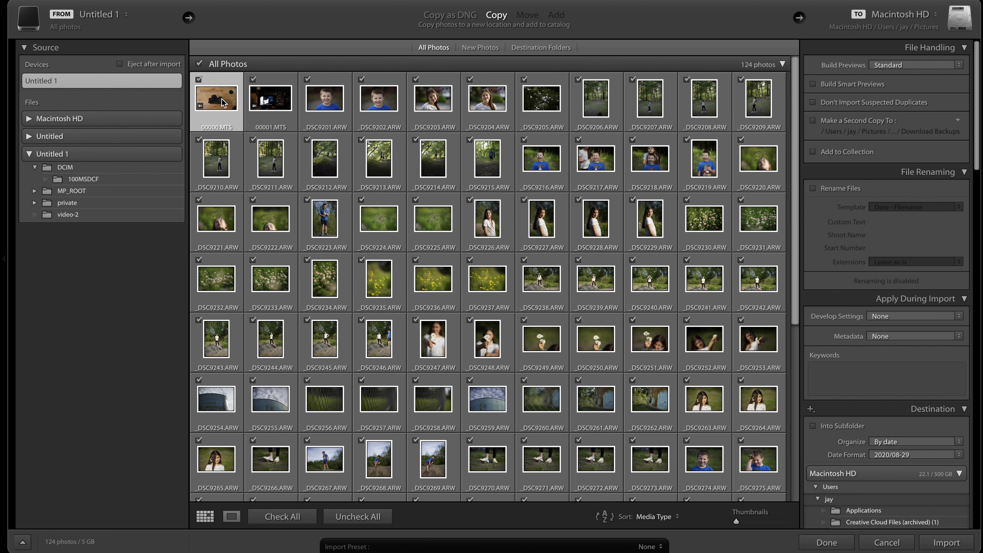
left_click(328, 108)
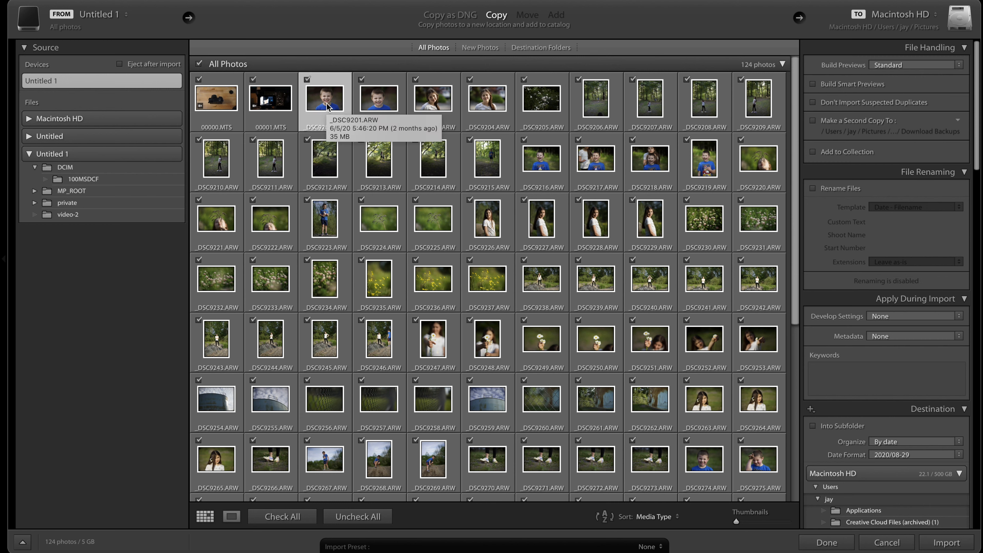
left_click(268, 100)
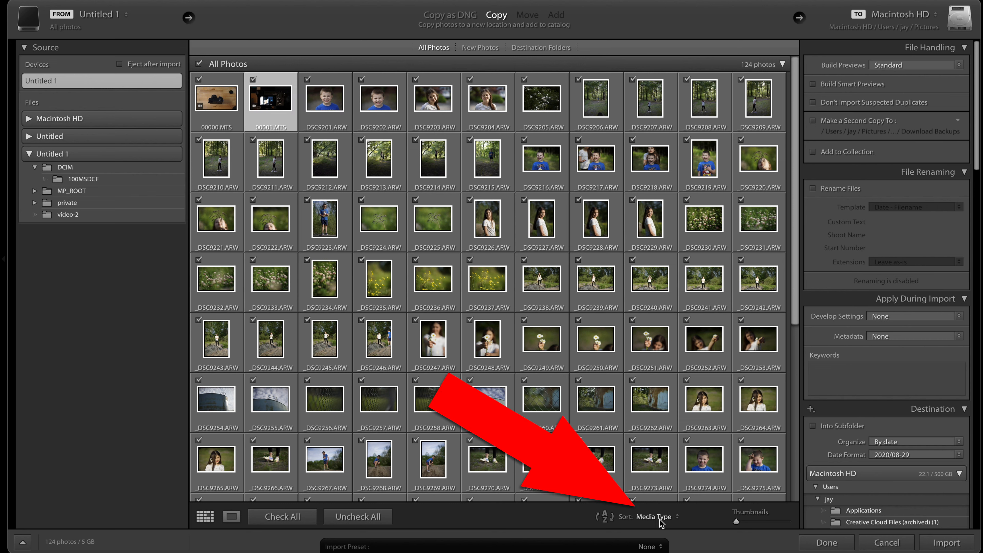
left_click(673, 517)
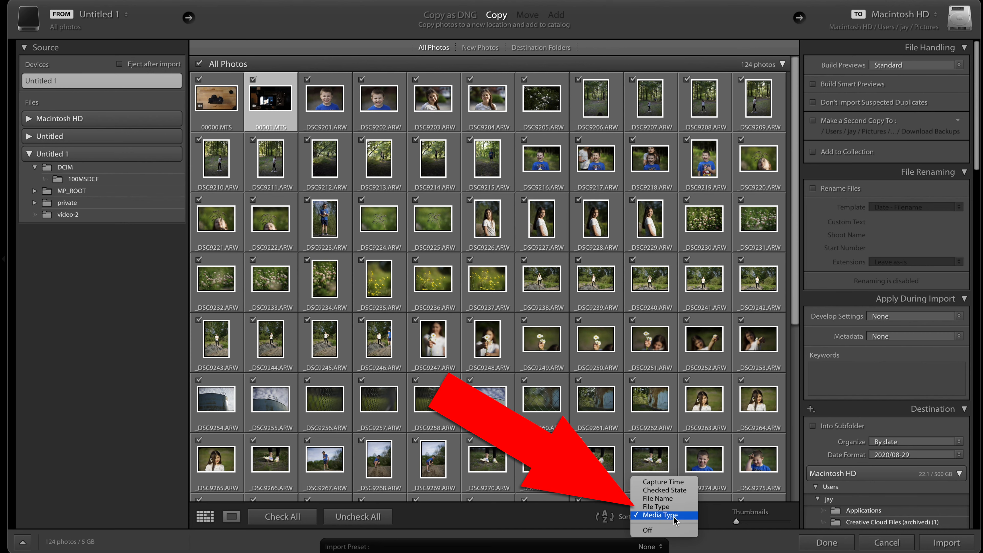
left_click(663, 507)
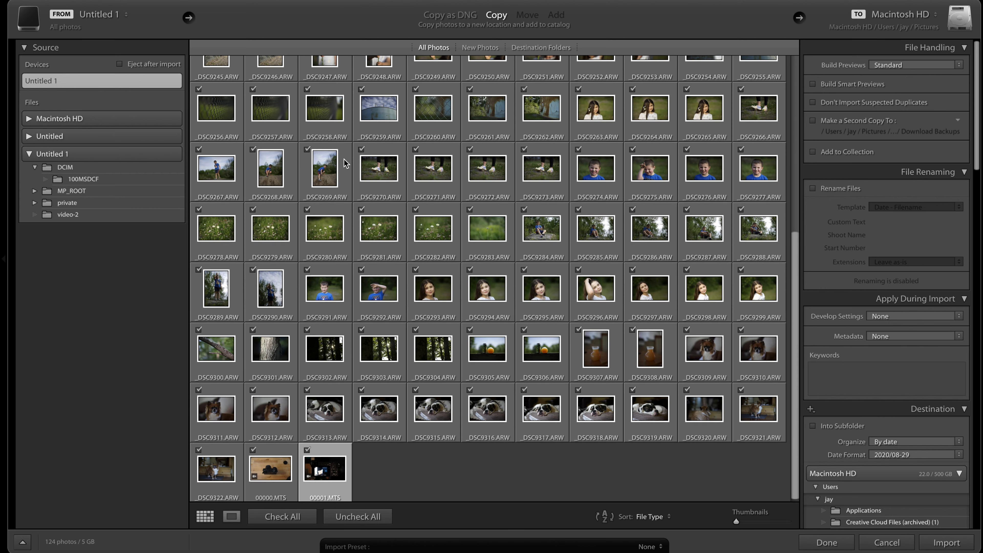
Step: Exclude the two video files 00000.MTS and 00001.MTS from the import
scroll(345, 164, "up", 5)
scroll(345, 164, "down", 5)
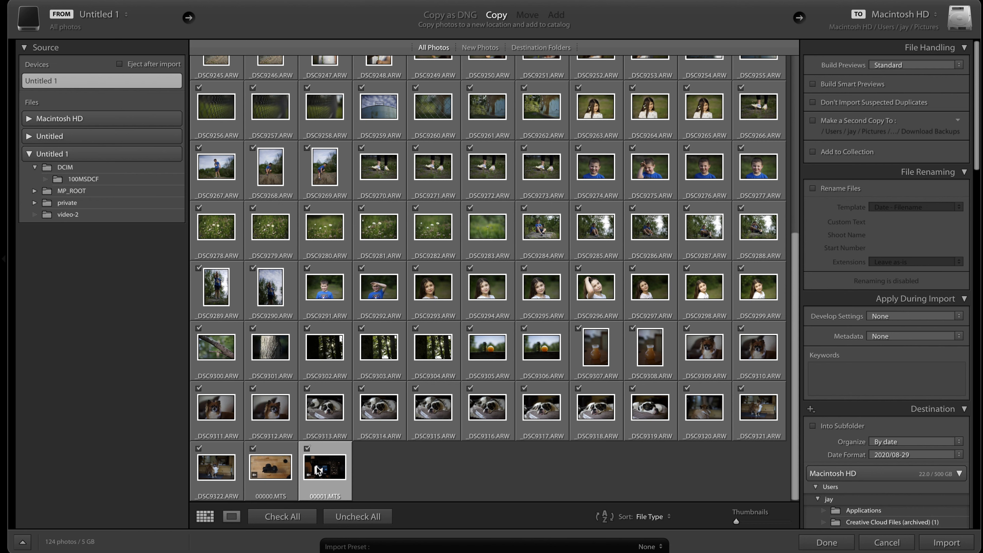
left_click(307, 448)
left_click(253, 449)
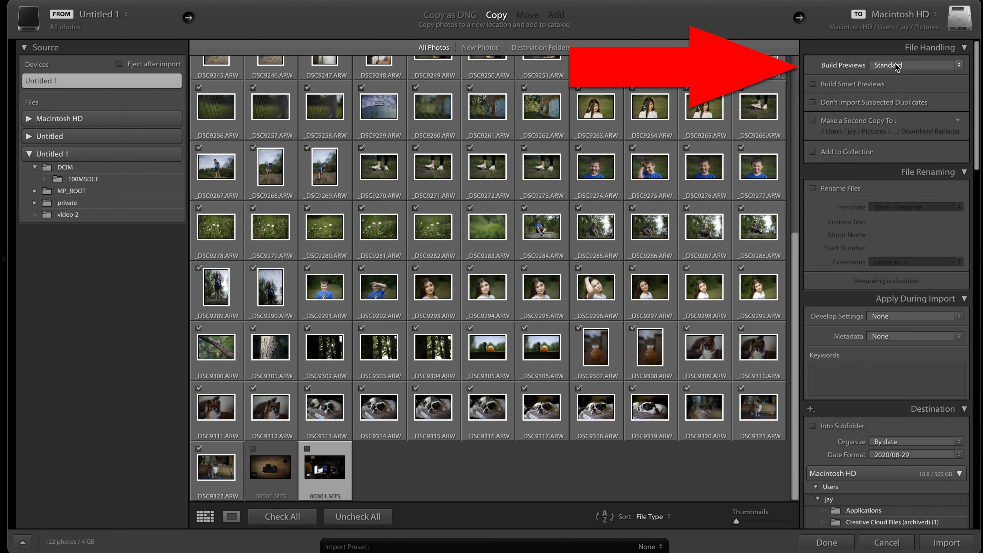
Step: Review the Build Previews options and keep Standard
left_click(877, 65)
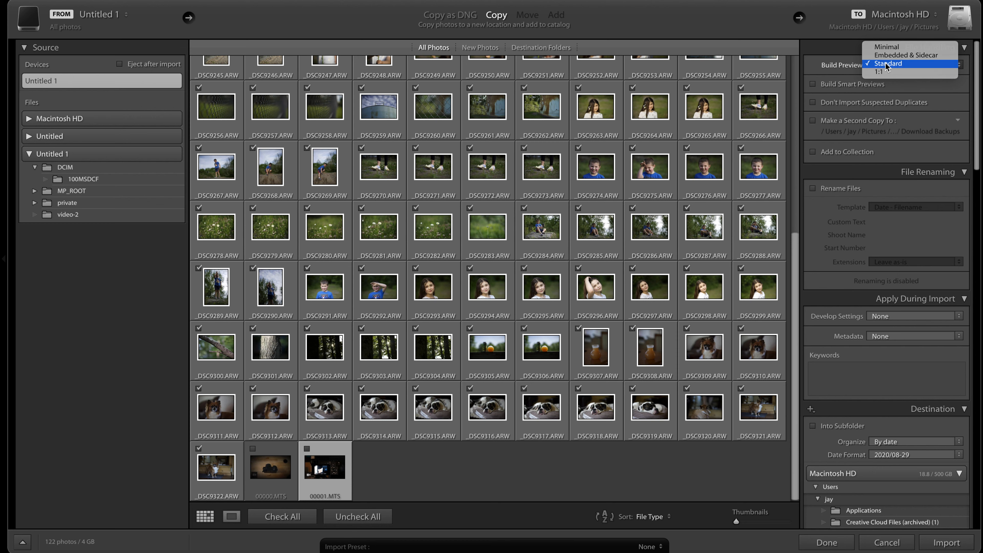
left_click(887, 64)
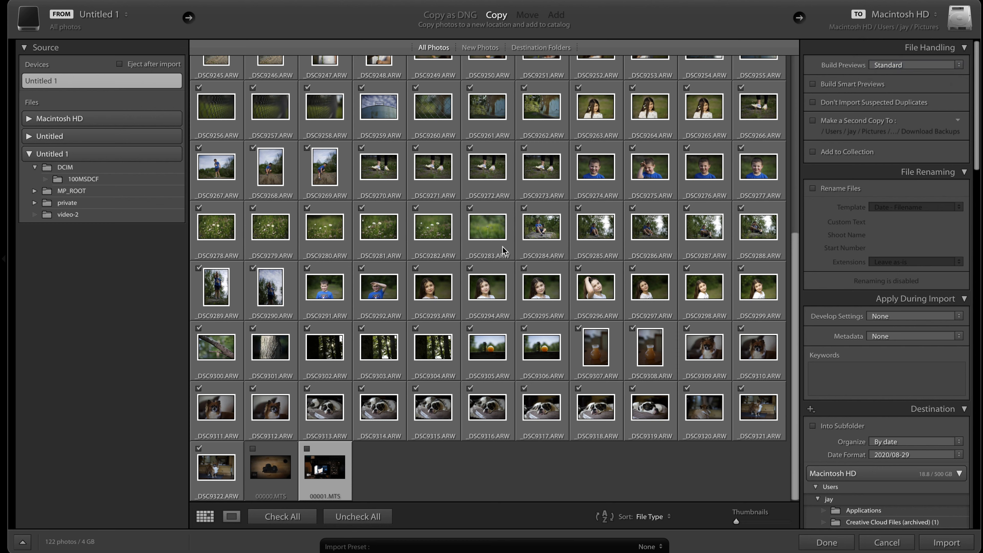
left_click(887, 65)
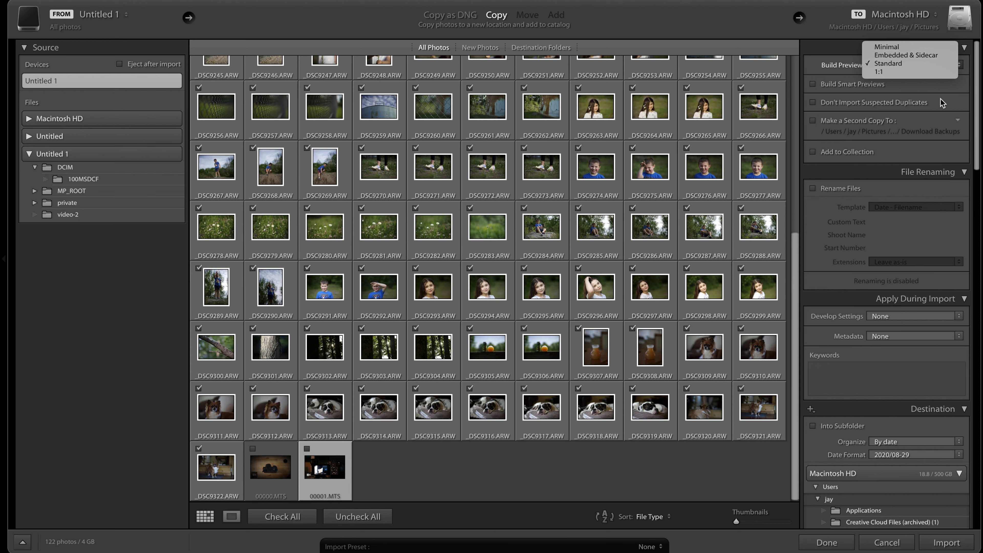
left_click(886, 64)
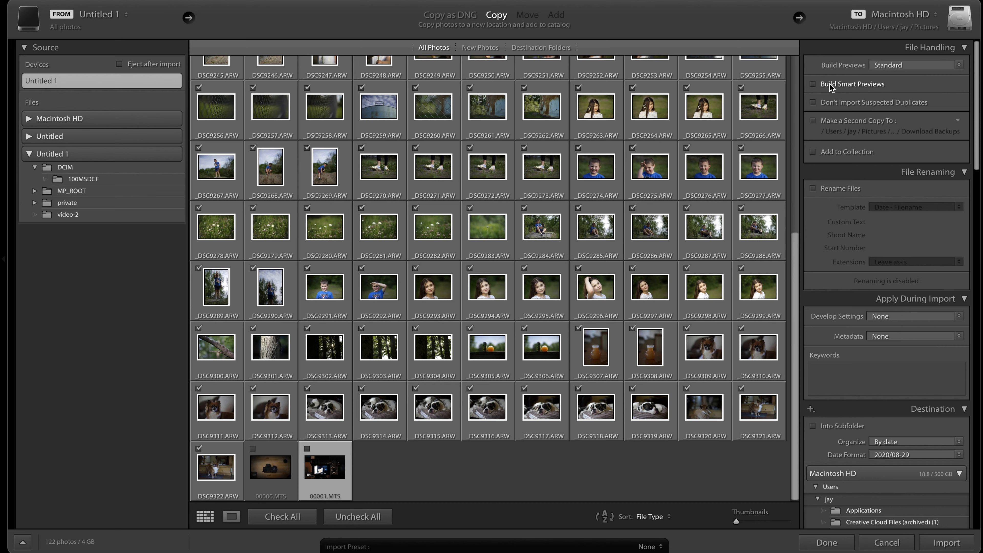
Step: Try the Make a Second Copy To and Add to Collection options, leaving both disabled
left_click(826, 123)
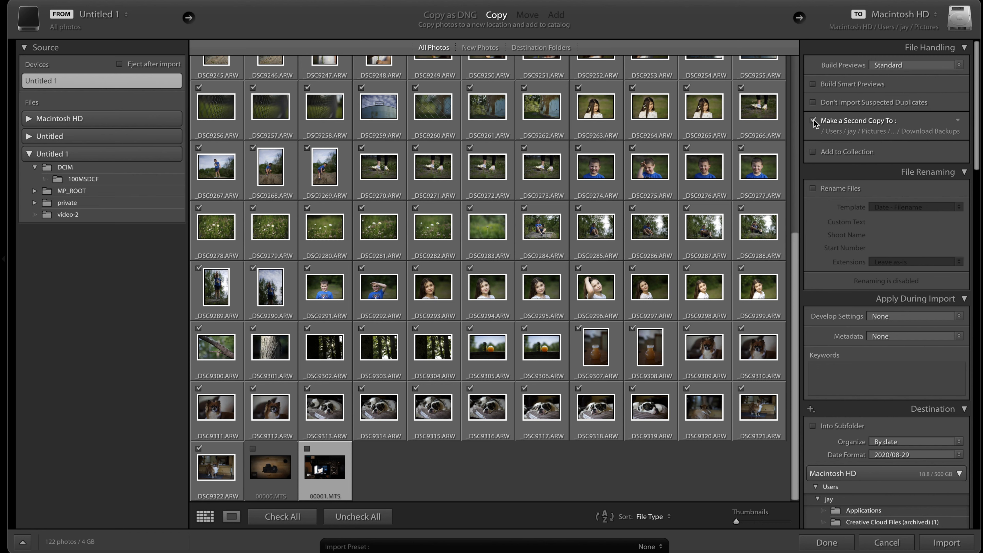
left_click(814, 121)
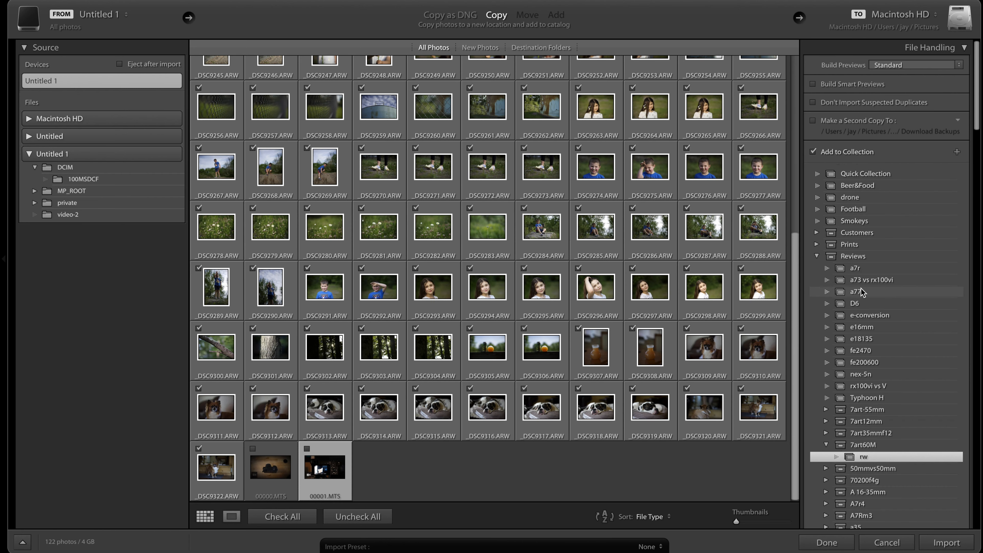
scroll(861, 292, "down", 3)
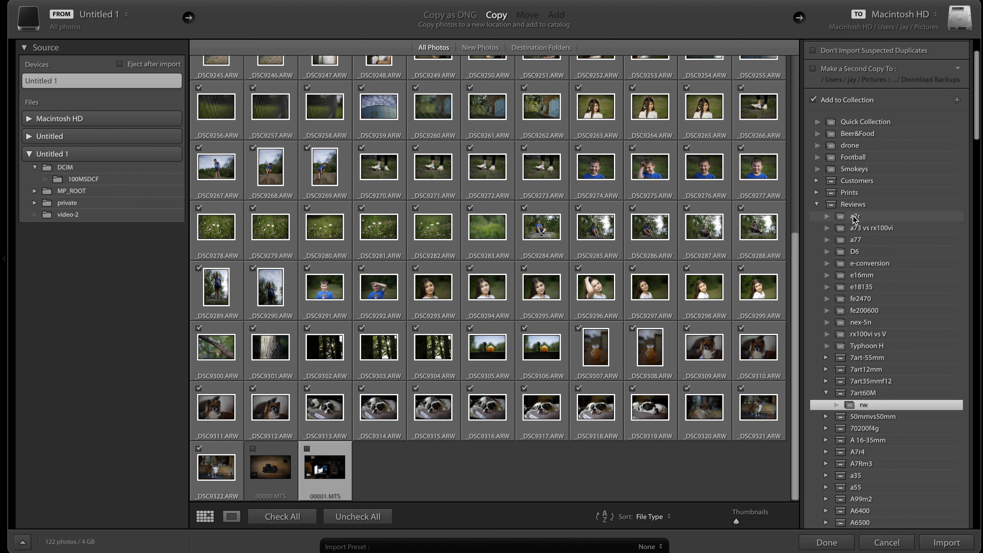
scroll(855, 219, "up", 2)
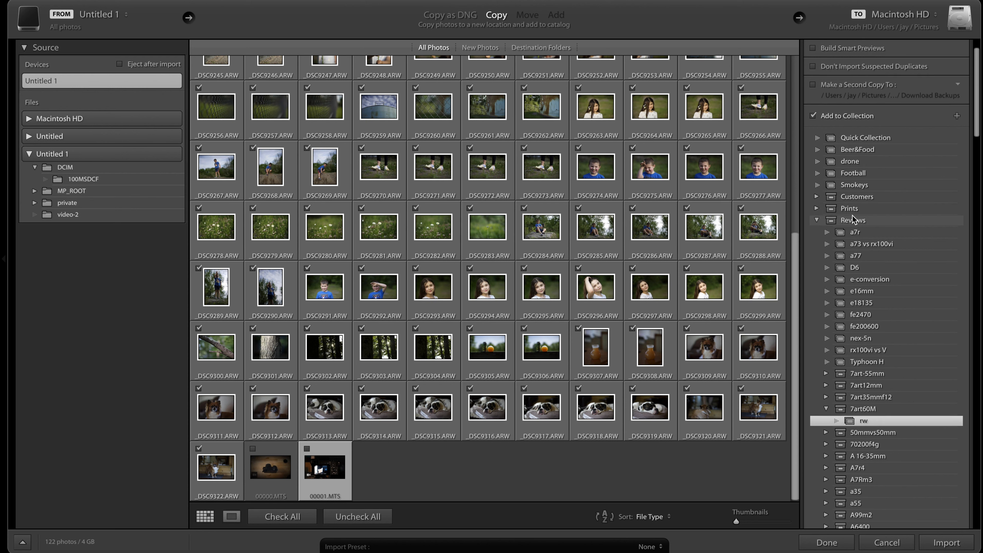
scroll(854, 240, "up", 2)
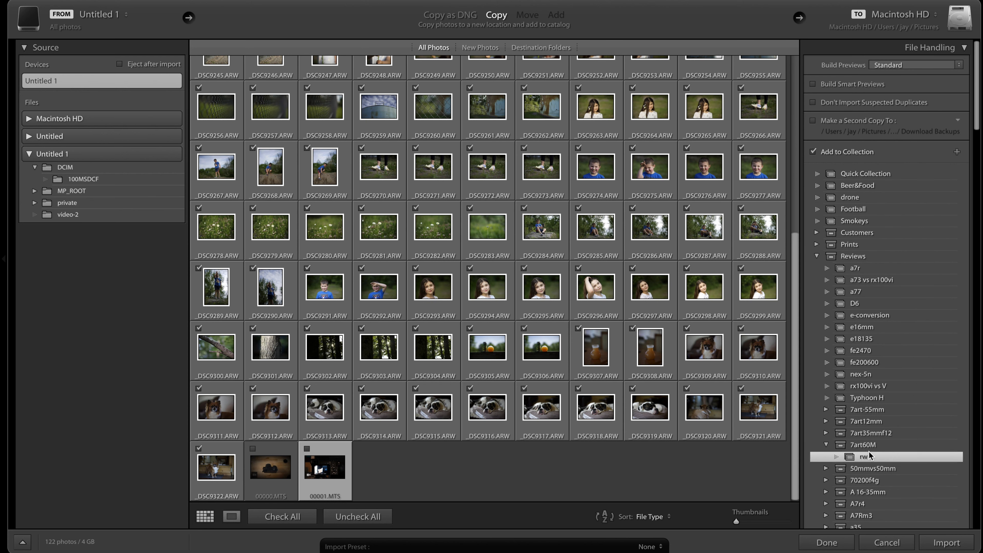
left_click(813, 151)
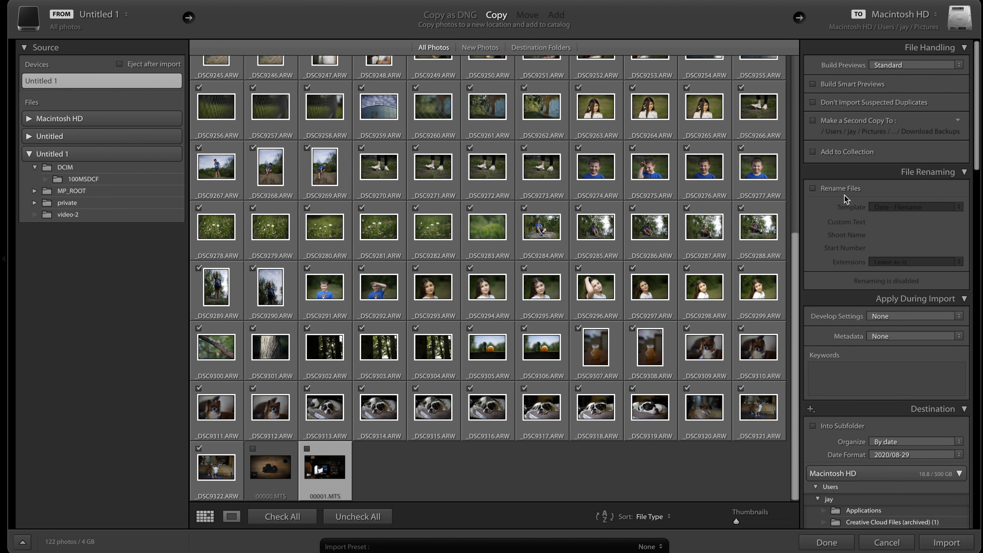
Step: Try Rename Files with the Date - Filename template and extensions left as-is
left_click(813, 189)
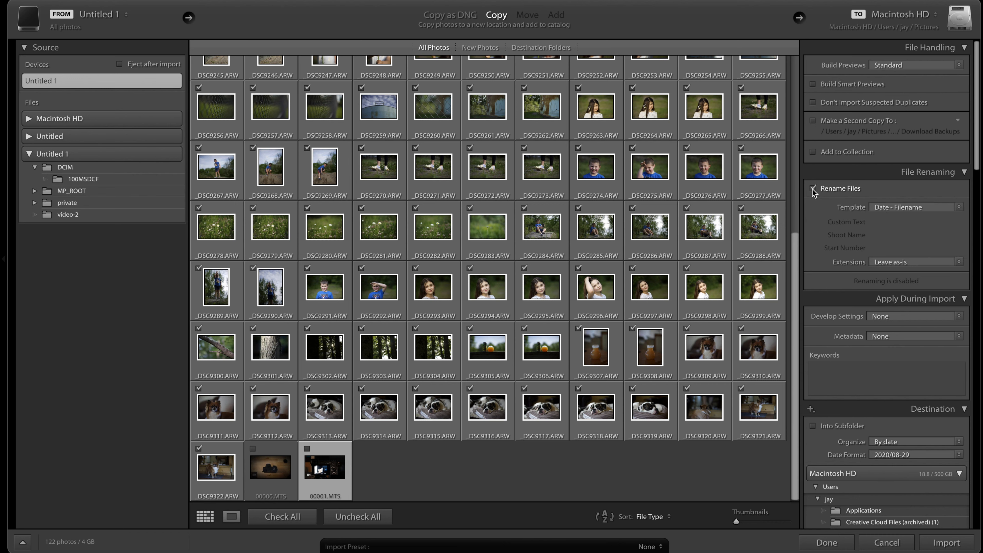
left_click(812, 189)
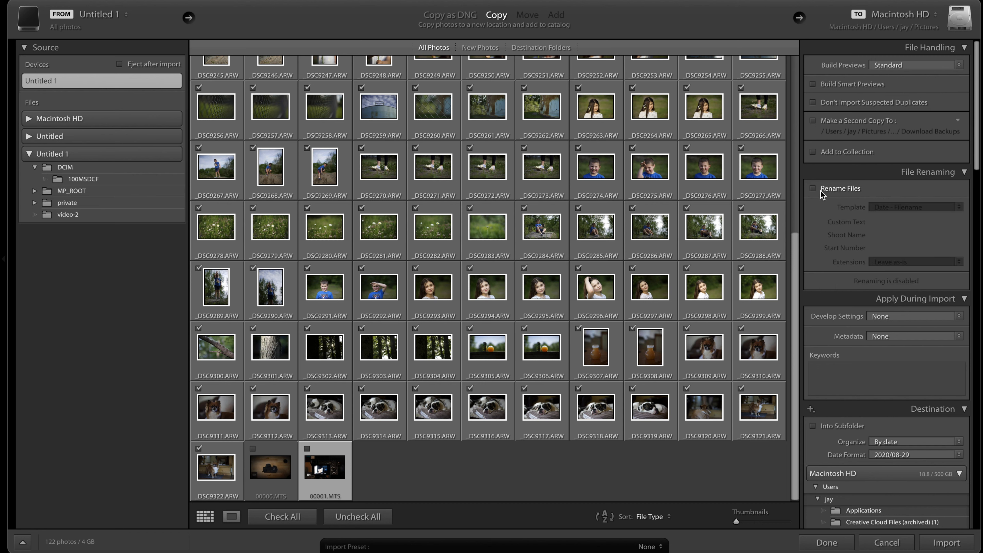
left_click(812, 189)
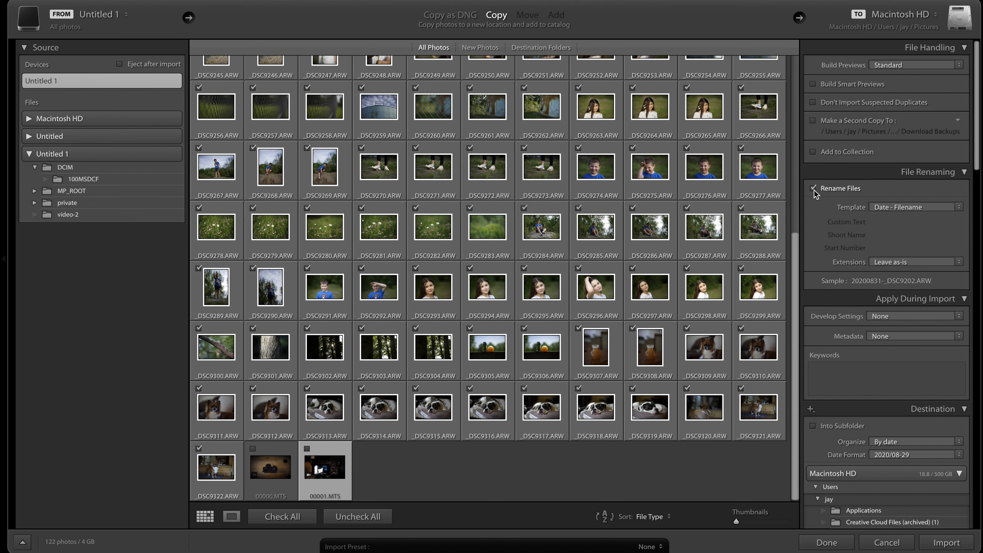
Step: Examine the Develop Settings presets, including User Presets, and the Metadata options for the import, keeping both at None
scroll(842, 277, "down", 5)
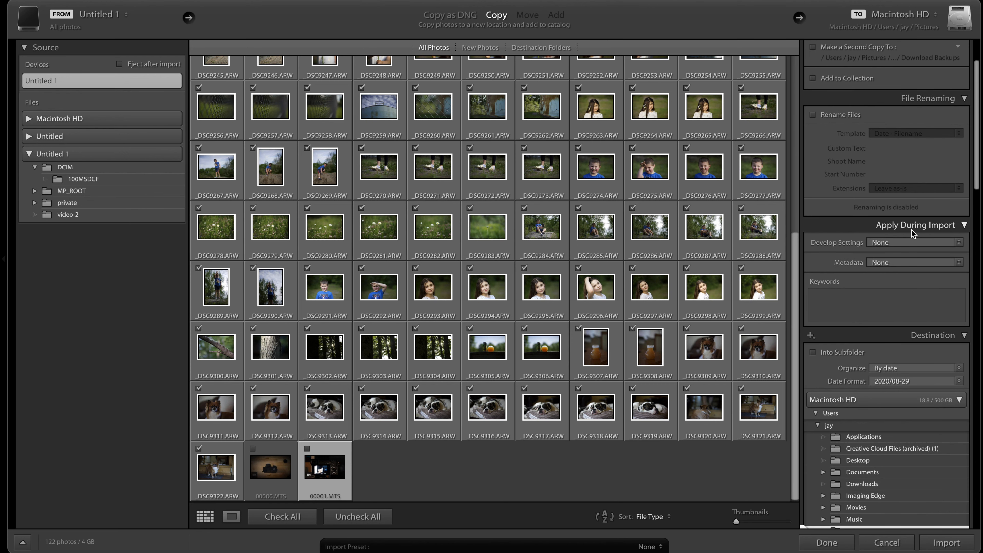
left_click(896, 242)
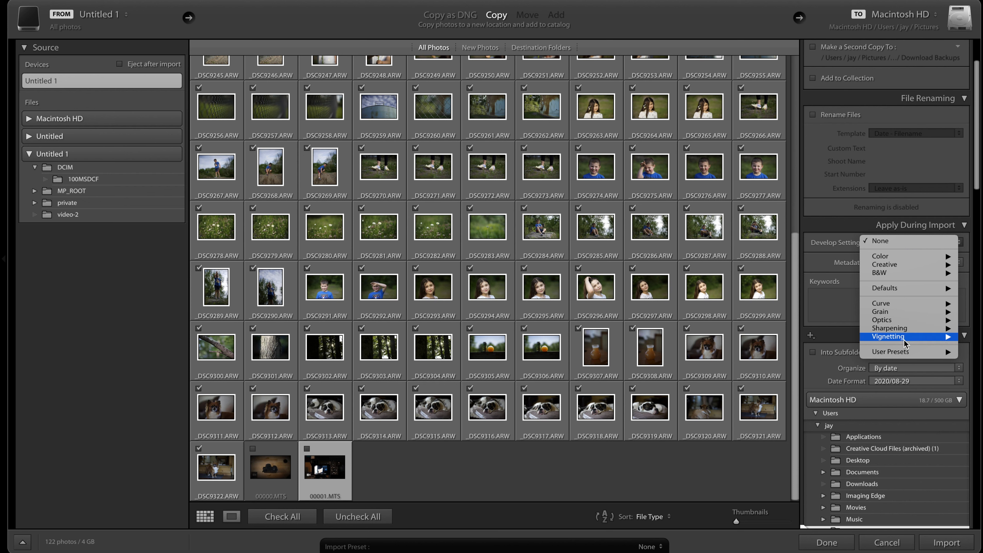
mouse_move(903, 357)
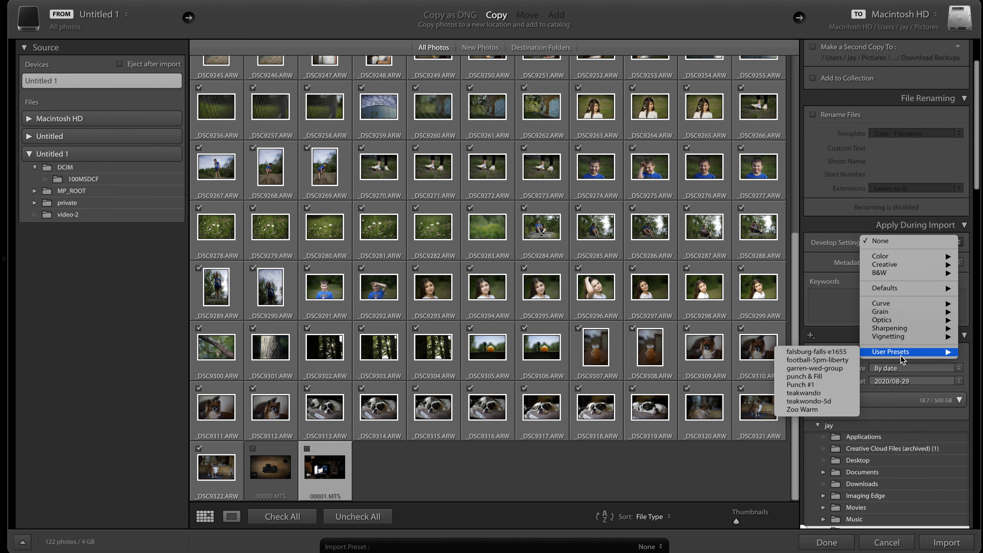
left_click(847, 228)
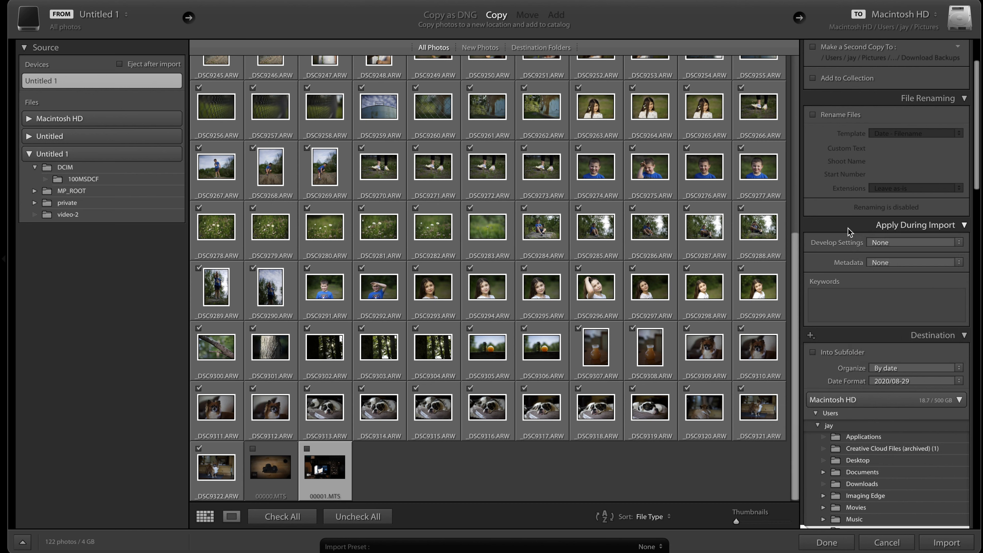
left_click(887, 266)
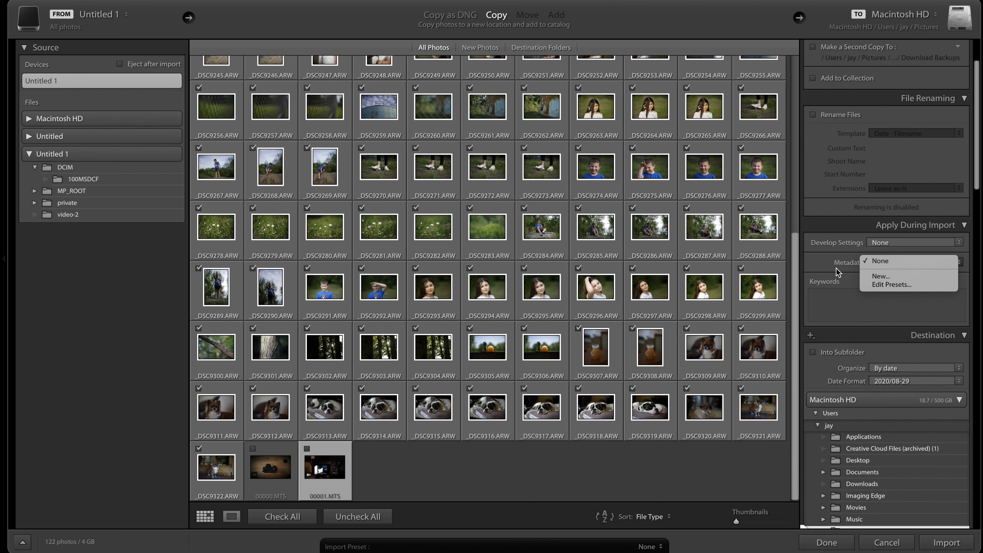
left_click(887, 266)
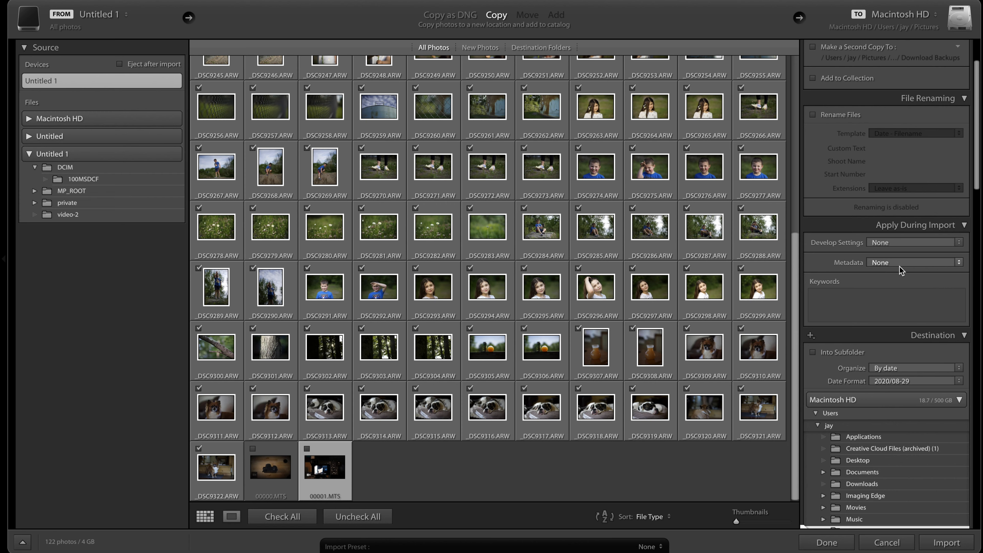
Step: Try the import's Keywords field without entering any, and select _DSC9276.ARW and then _DSC9265.ARW as example subjects for keywords
left_click(831, 308)
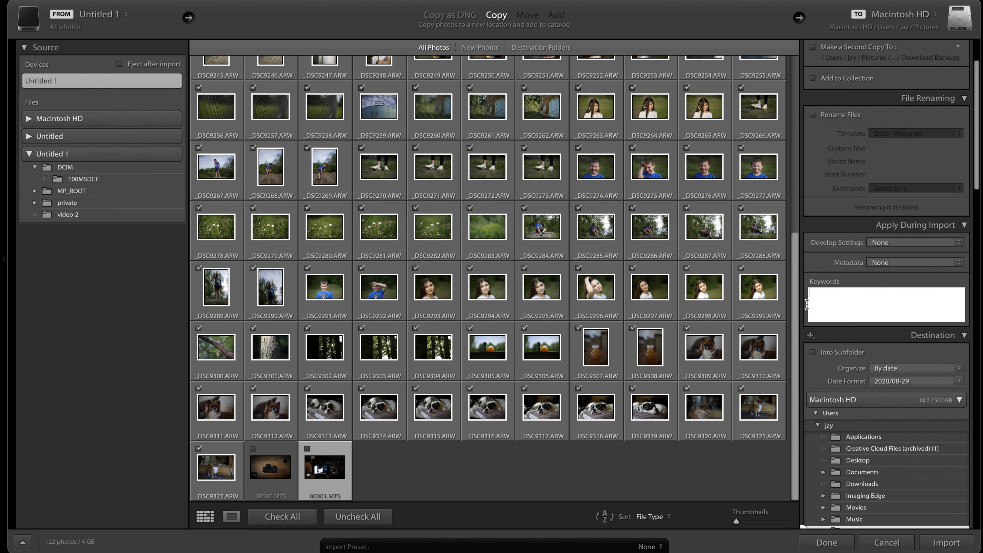
scroll(827, 316, "down", 2)
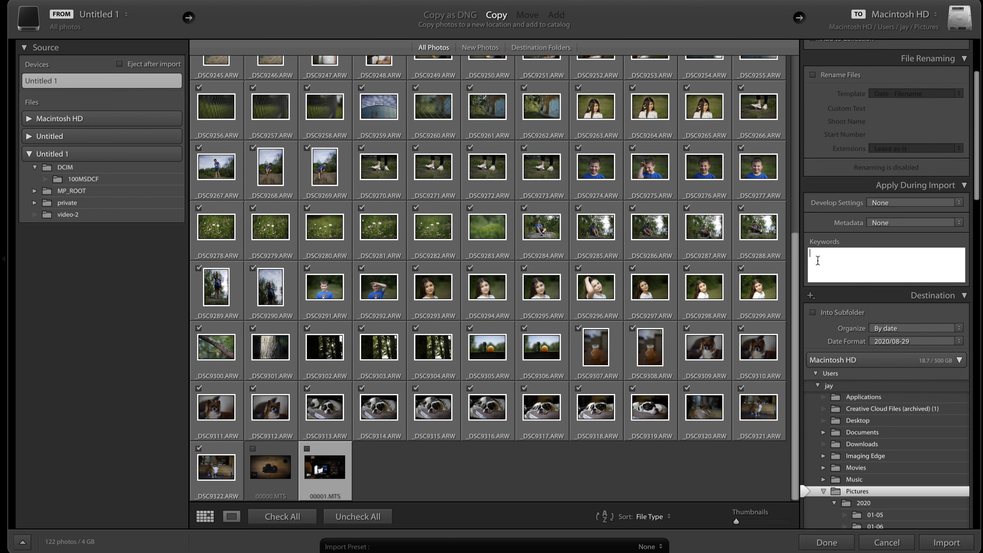
left_click(701, 167)
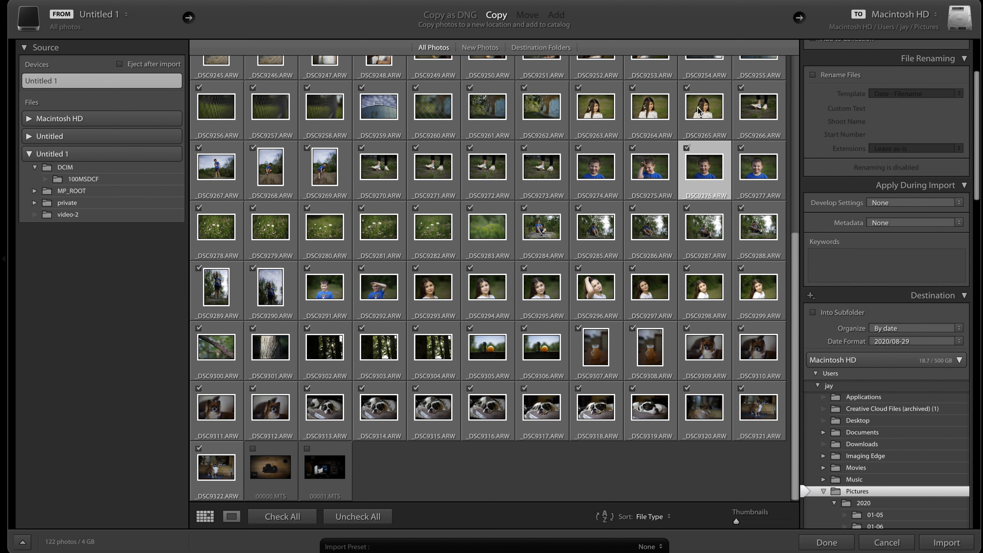
left_click(700, 110)
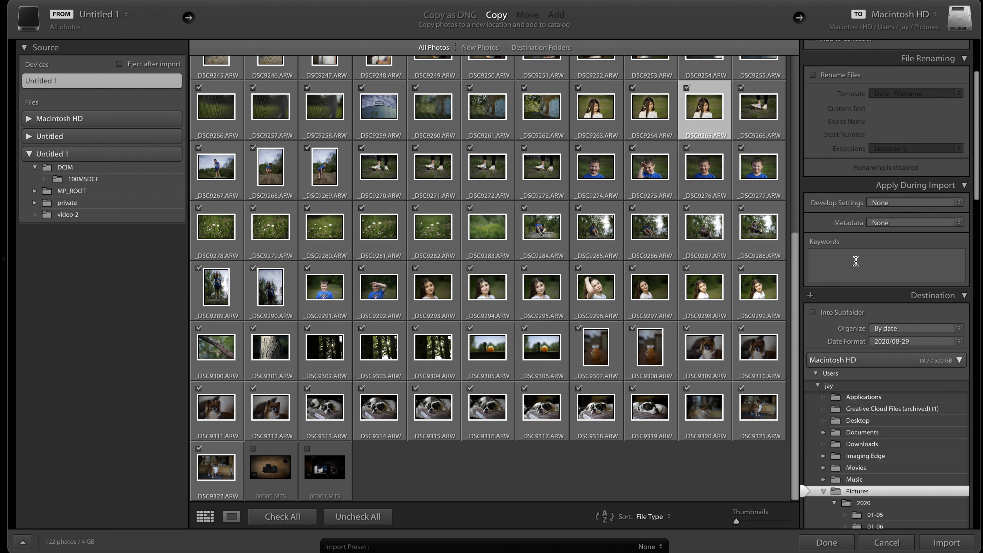
Step: Examine the import's Destination settings, including Organize, Date Format and the dated subfolders of Pictures on Macintosh HD
scroll(848, 338, "down", 5)
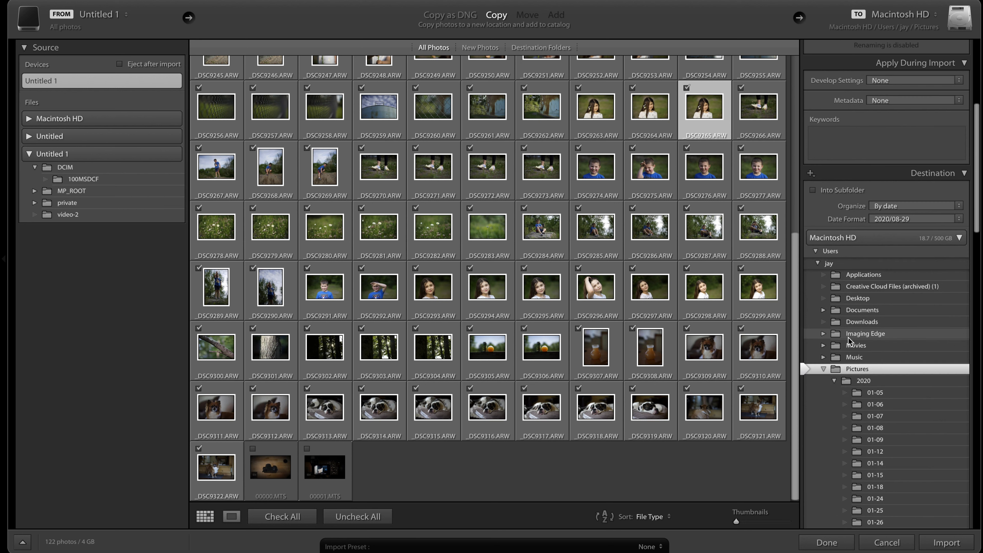
scroll(848, 338, "down", 1)
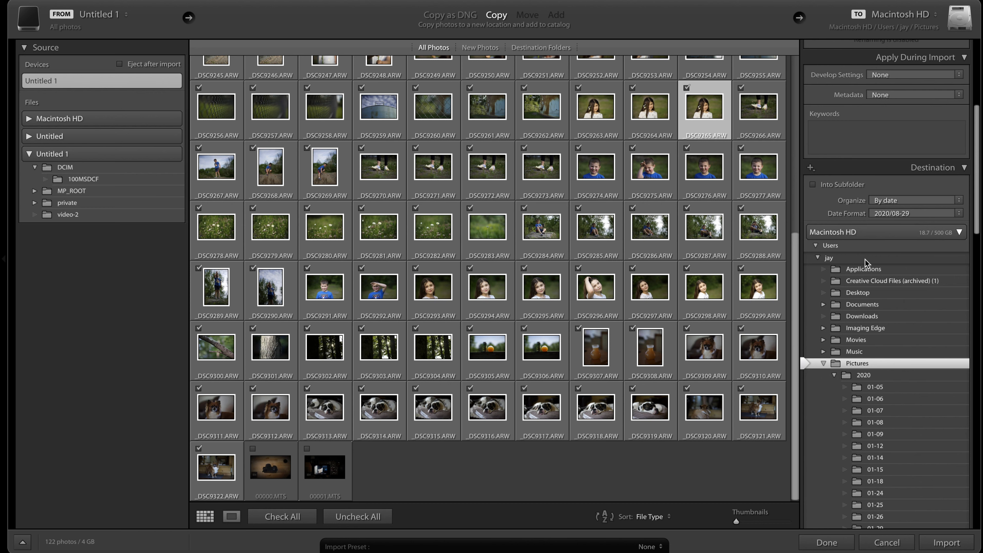
scroll(865, 348, "down", 2)
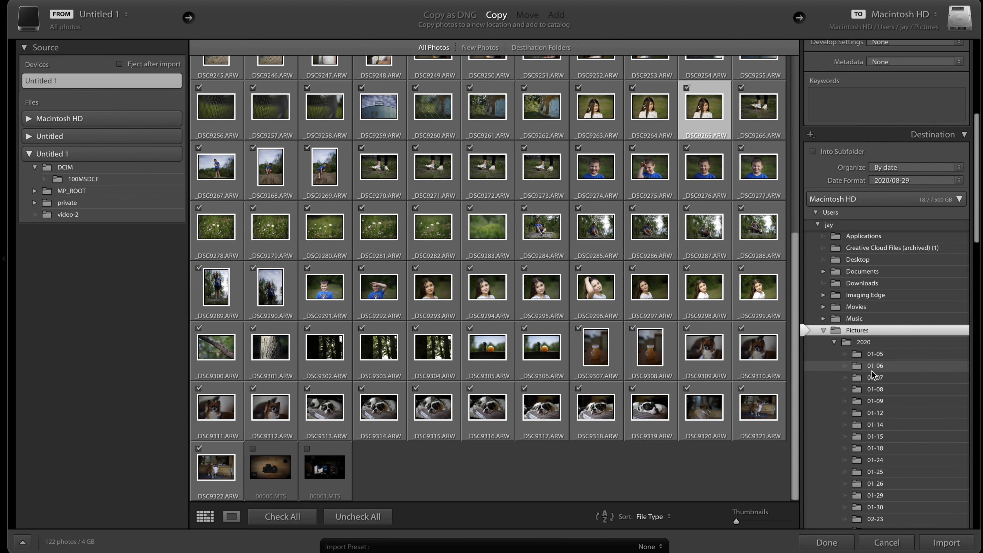
scroll(874, 387, "down", 15)
scroll(875, 435, "down", 8)
scroll(875, 436, "down", 3)
scroll(863, 352, "up", 20)
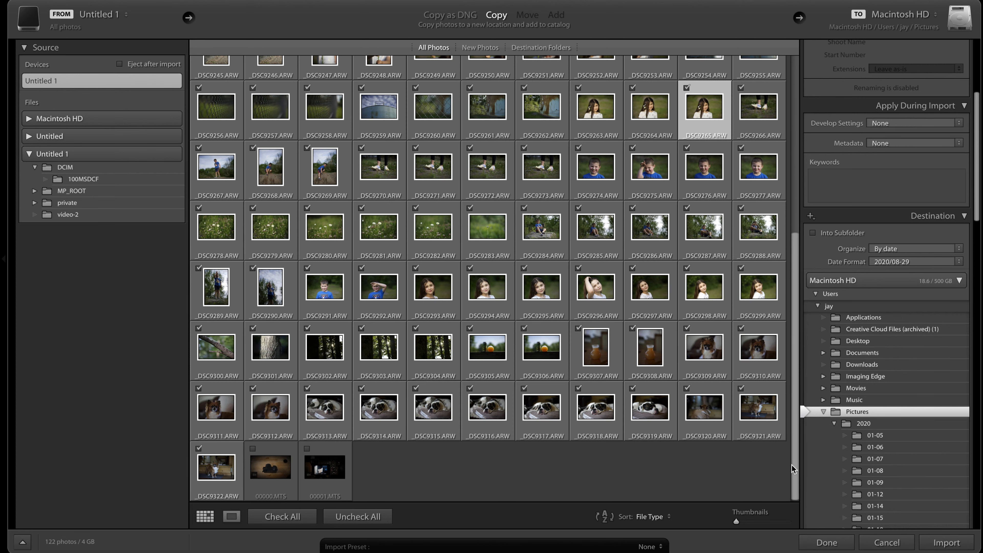
Step: Preview photo _DSC9270.ARW at full size in Loupe view and return to the thumbnail grid
double_click(373, 171)
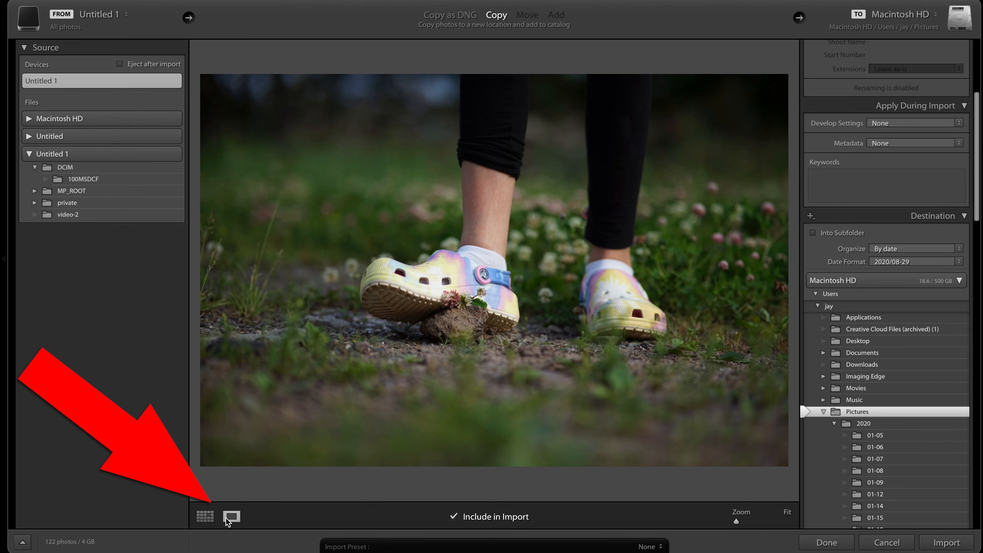
key("g")
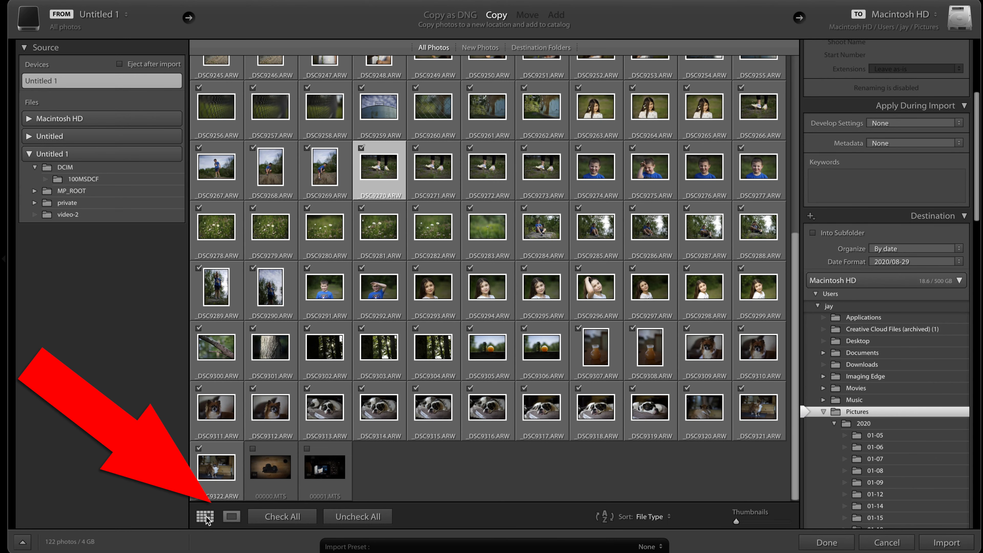
left_click(229, 517)
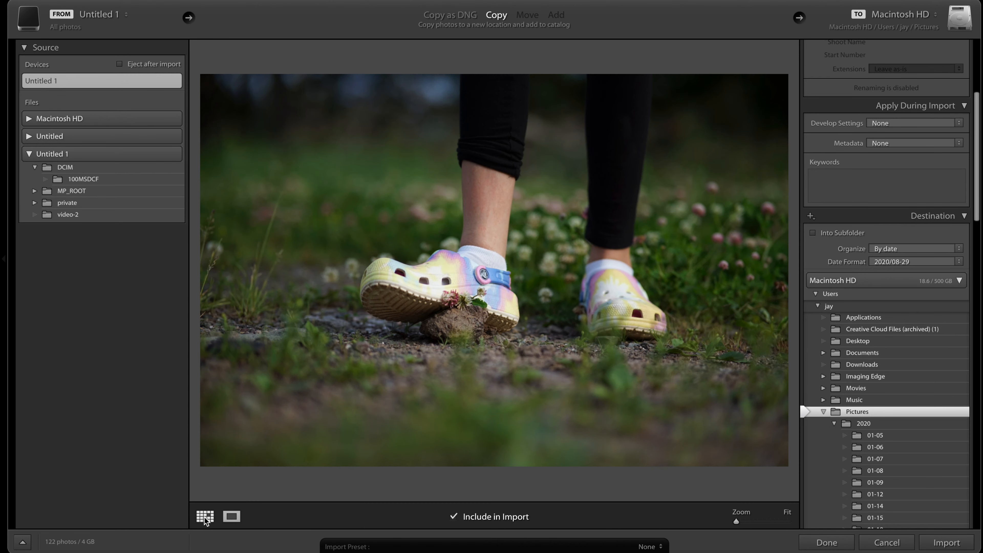
left_click(202, 517)
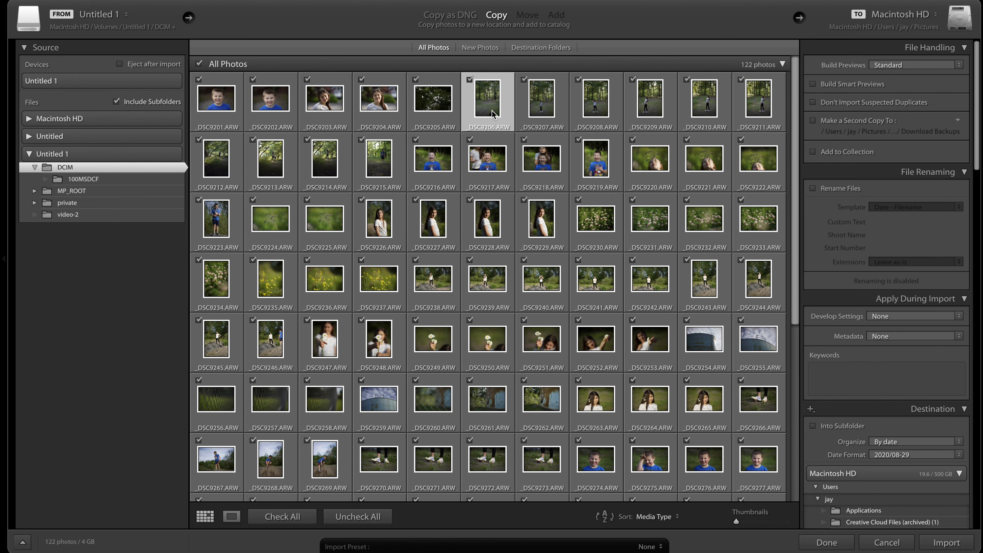
Step: Extend the selection from _DSC9206.ARW through _DSC9304.ARW and exclude those photos from the import
scroll(499, 271, "down", 1)
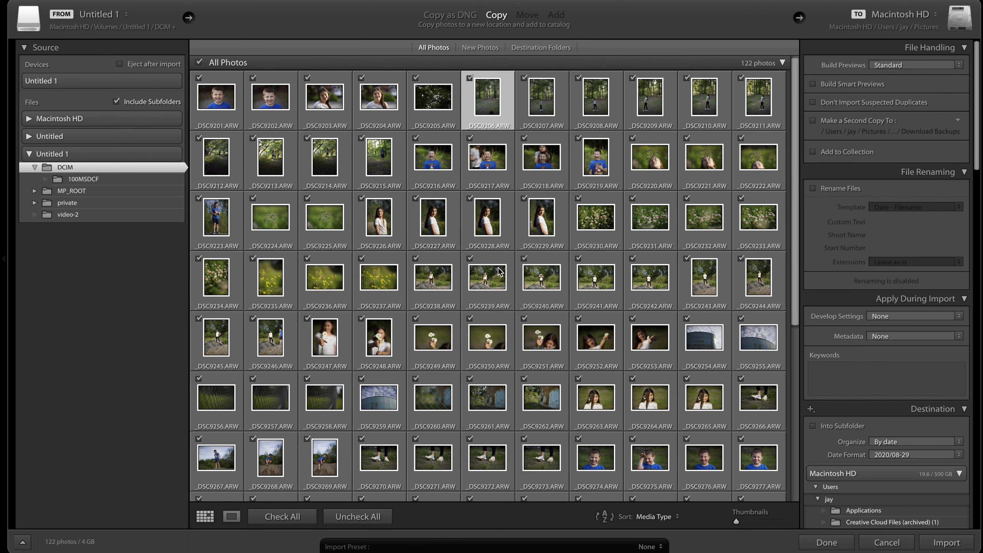
scroll(499, 271, "down", 3)
scroll(615, 458, "down", 5)
scroll(615, 458, "down", 2)
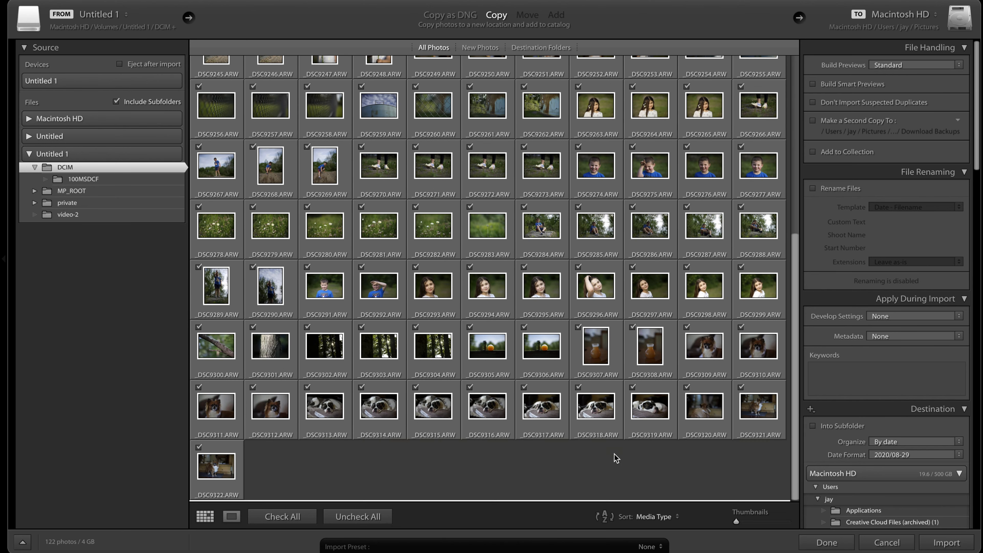
left_click(435, 350, "shift")
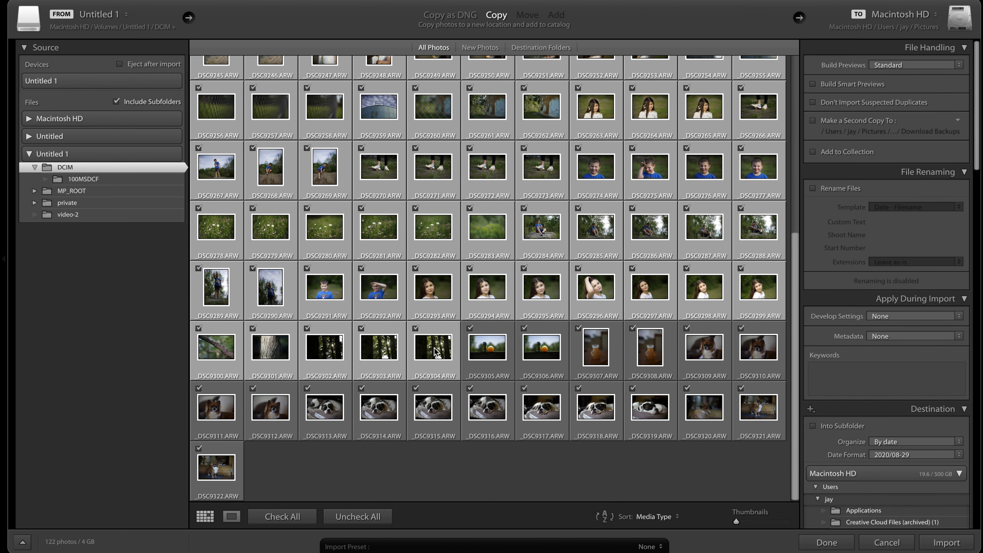
left_click(416, 329)
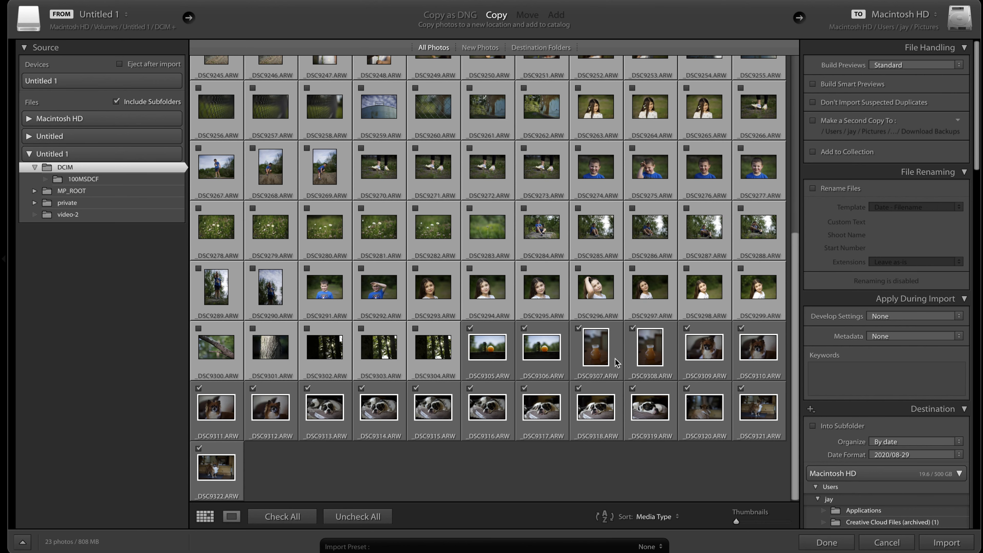
Step: Select the range of photos from _DSC9309.ARW through _DSC9322.ARW
left_click(704, 349)
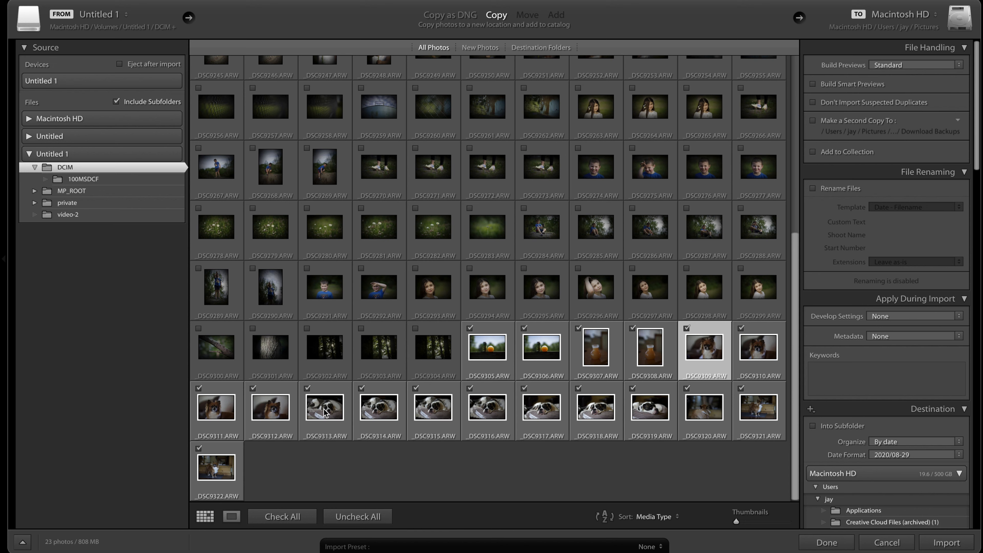
left_click(220, 472, "shift")
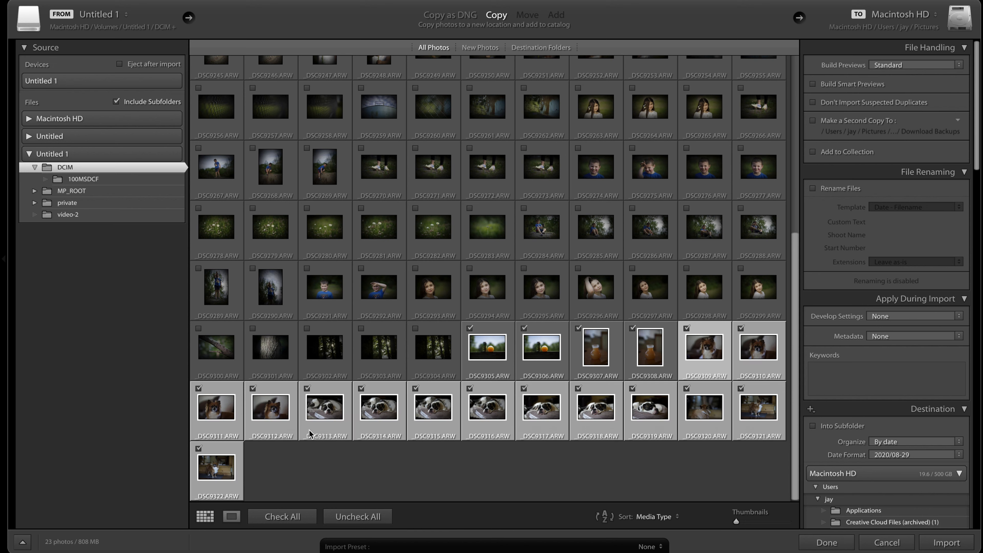